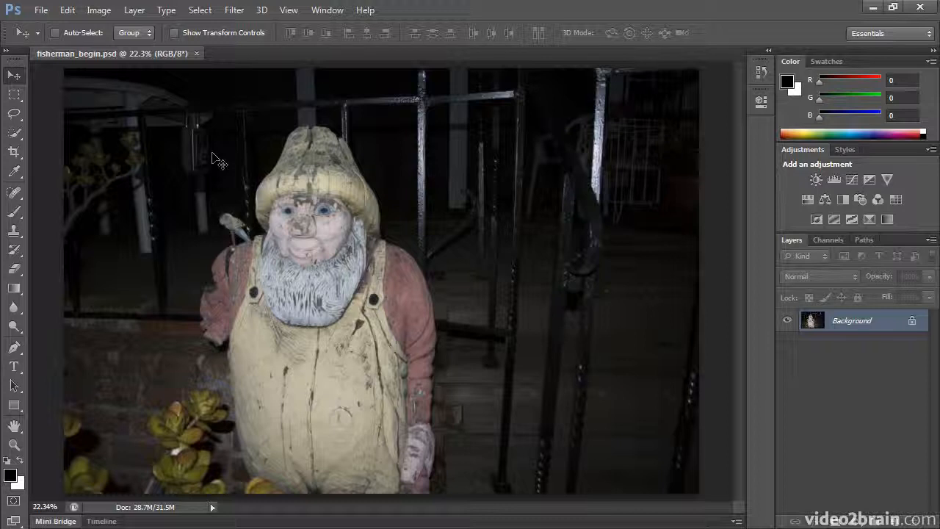
# Step: Load the saved "fisherman" channel of fisherman_begin.psd as a new selection
pyautogui.click(200, 10)
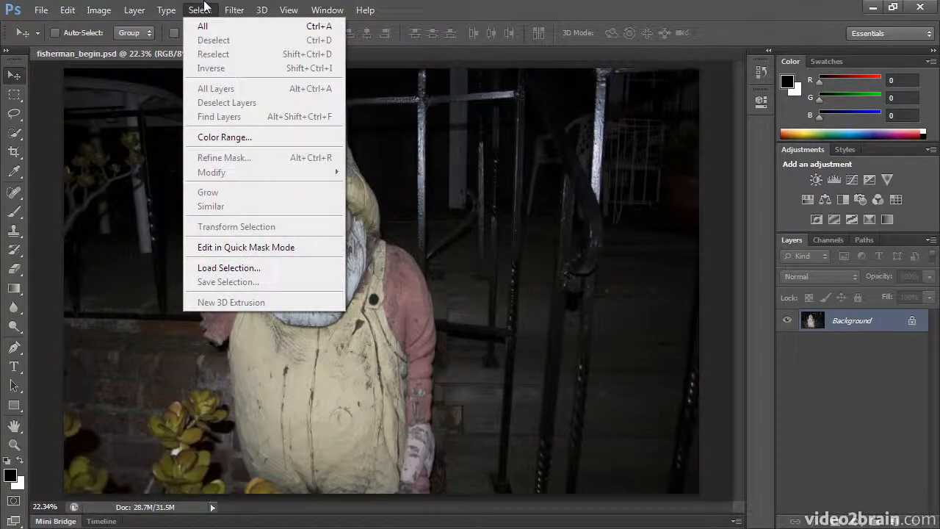
pyautogui.click(257, 267)
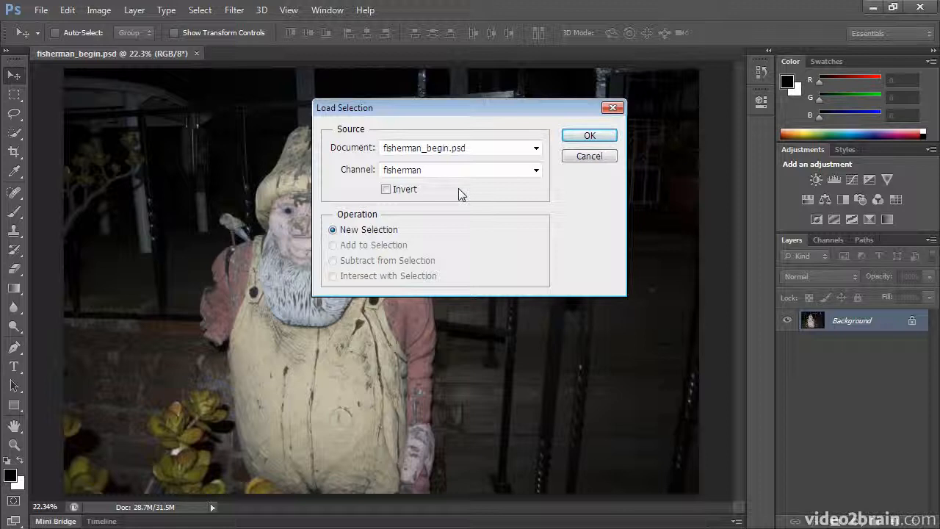
pyautogui.click(445, 172)
pyautogui.click(445, 172)
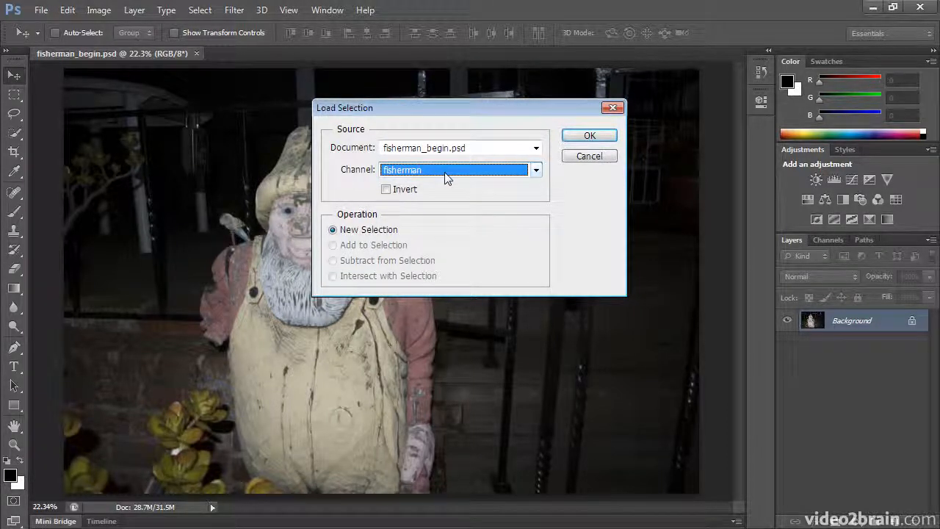
pyautogui.click(589, 136)
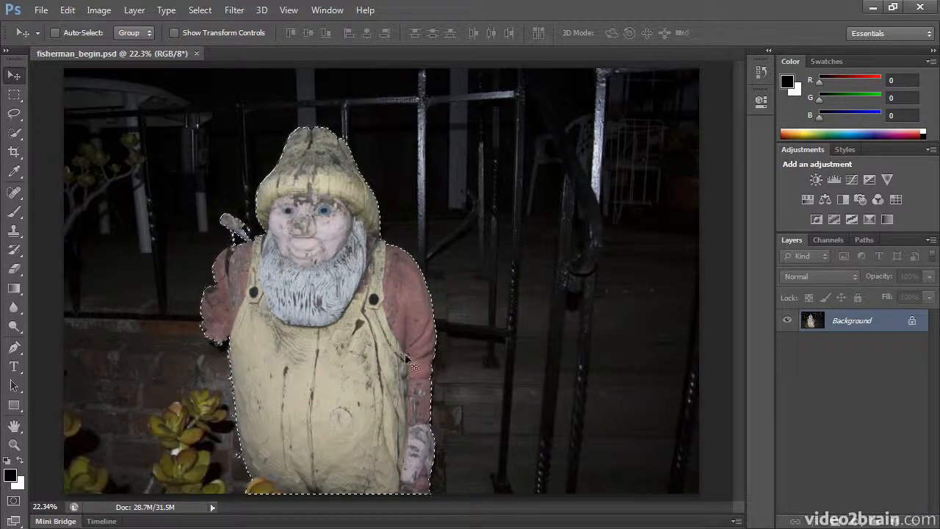
pyautogui.click(98, 10)
pyautogui.moveTo(109, 48)
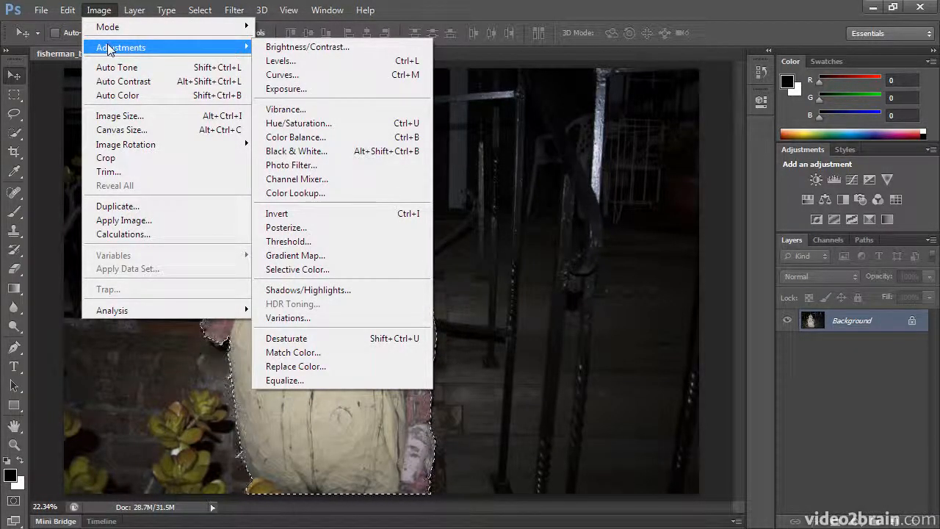
pyautogui.press('Escape')
pyautogui.press('Escape')
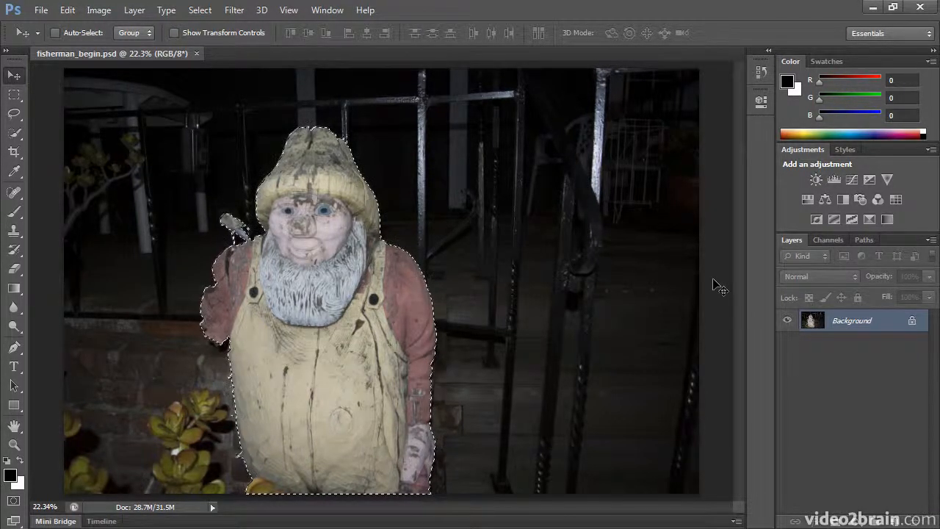
# Step: Add a Levels adjustment layer masked to the fisherman, with the white input level at 215 and midtones at 1.02
pyautogui.click(842, 177)
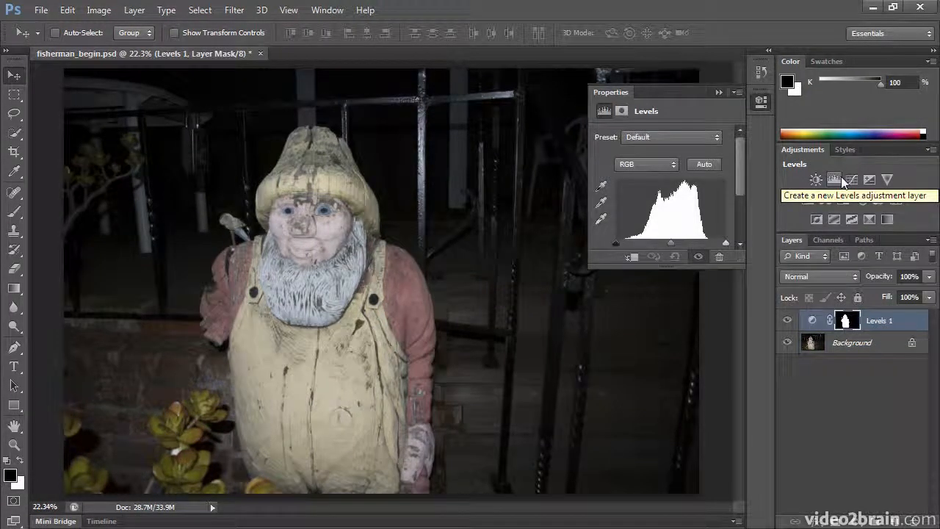
pyautogui.moveTo(590, 266); pyautogui.dragTo(528, 361)
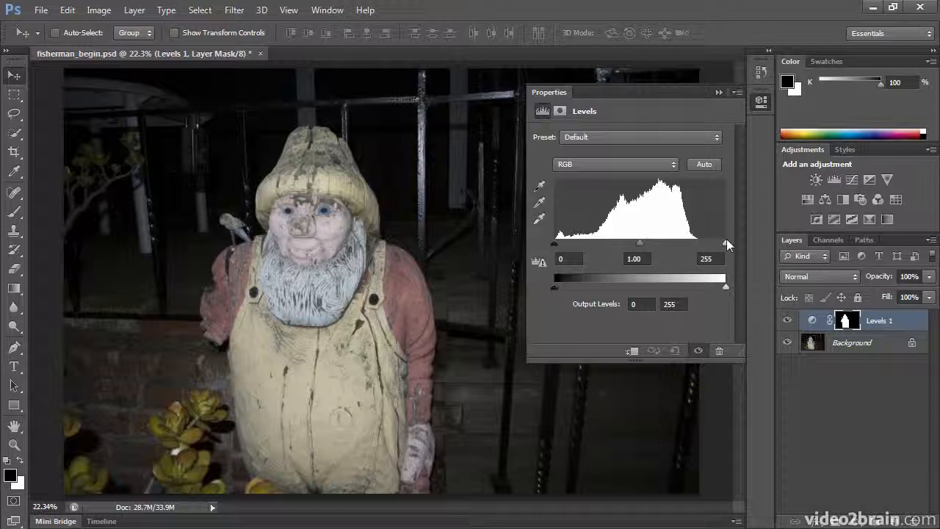
pyautogui.moveTo(728, 241); pyautogui.dragTo(698, 245)
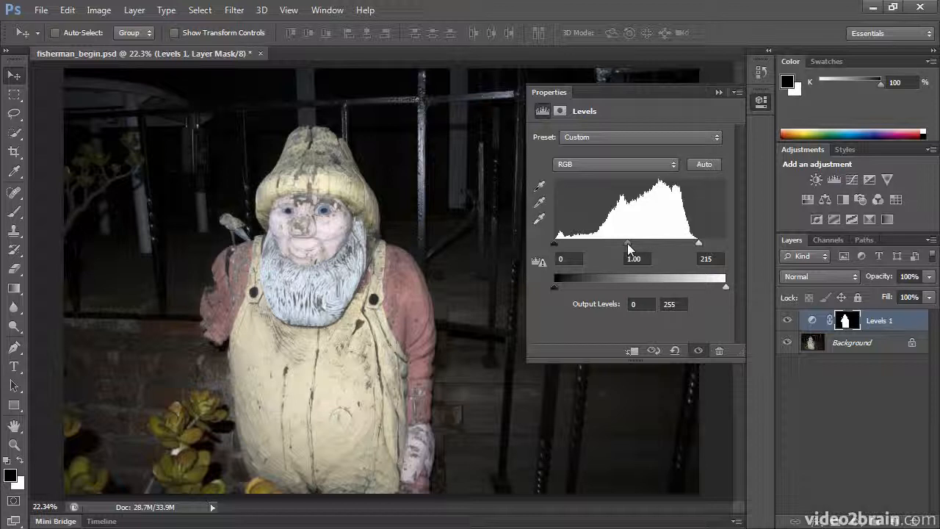
pyautogui.moveTo(626, 244); pyautogui.dragTo(608, 242)
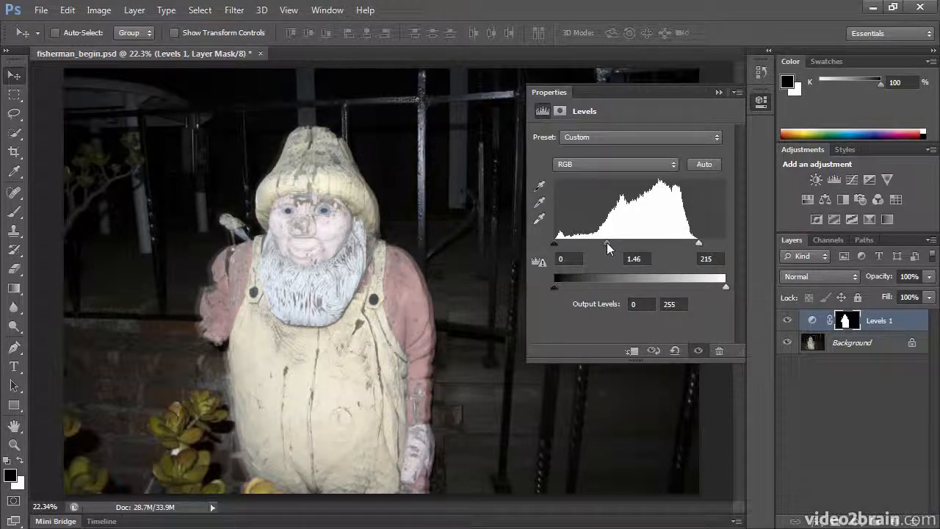
pyautogui.moveTo(608, 243); pyautogui.dragTo(626, 243)
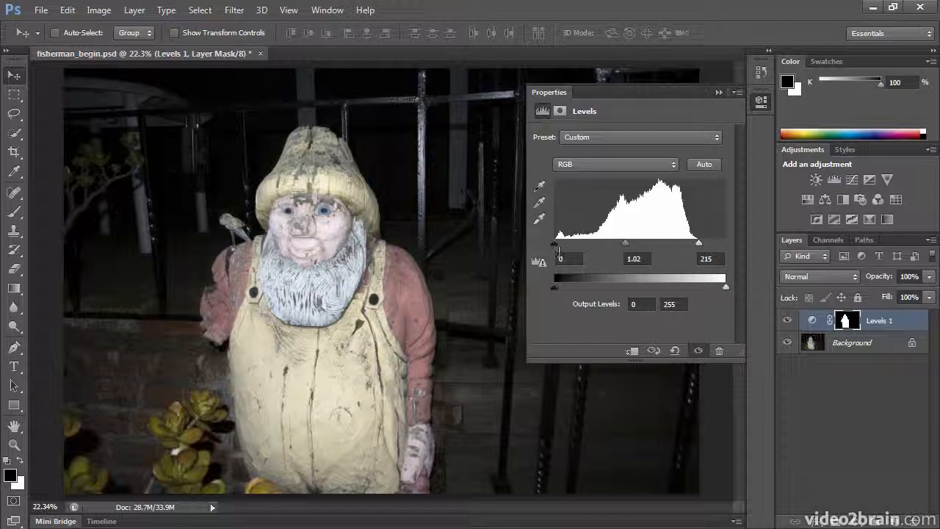
# Step: Test a black input level of 47 on the fisherman's Levels adjustment and settle on 22
pyautogui.hotkey('ctrl', '+')
pyautogui.hotkey('ctrl', '+')
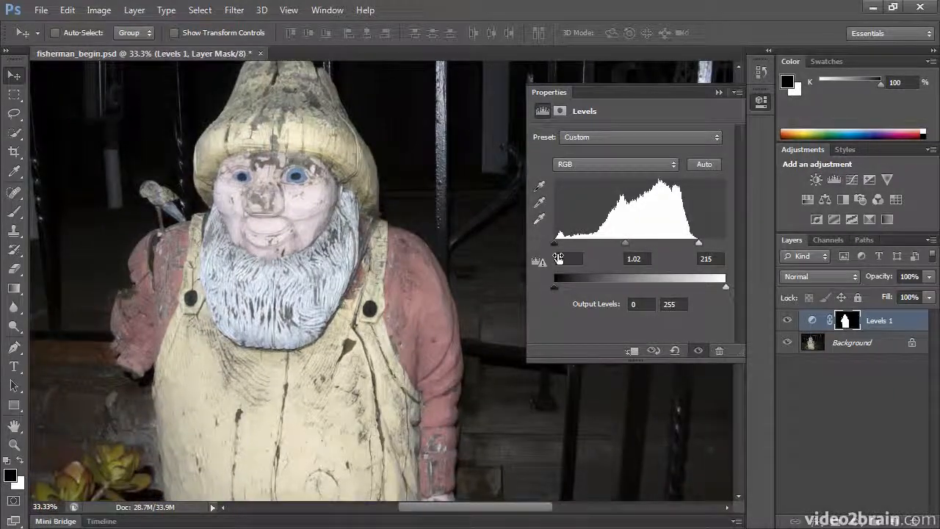
pyautogui.hotkey('ctrl', '+')
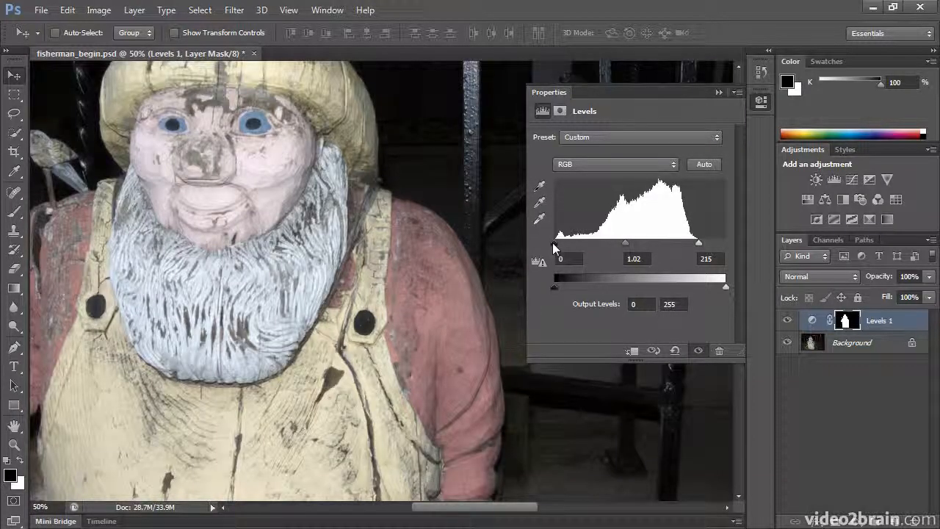
pyautogui.moveTo(553, 243); pyautogui.dragTo(585, 245)
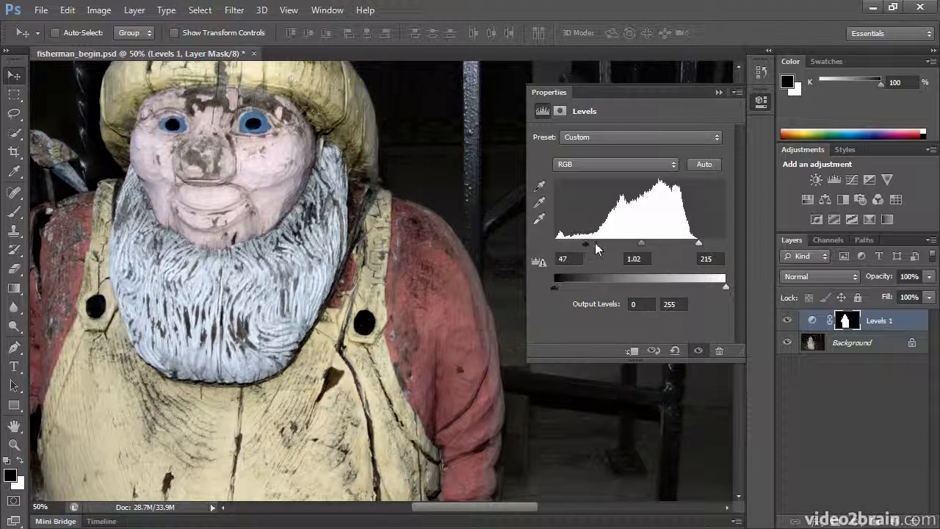
pyautogui.hotkey('ctrl', '0')
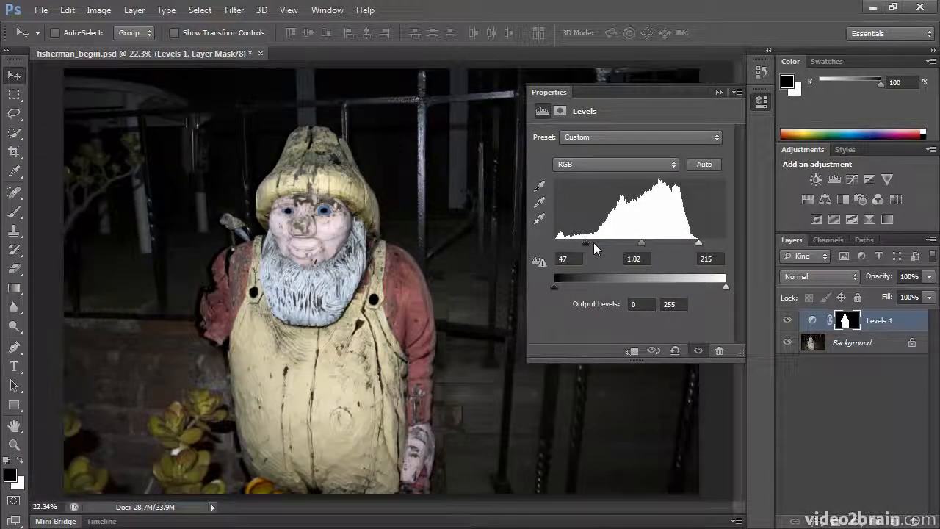
pyautogui.moveTo(586, 244); pyautogui.dragTo(568, 245)
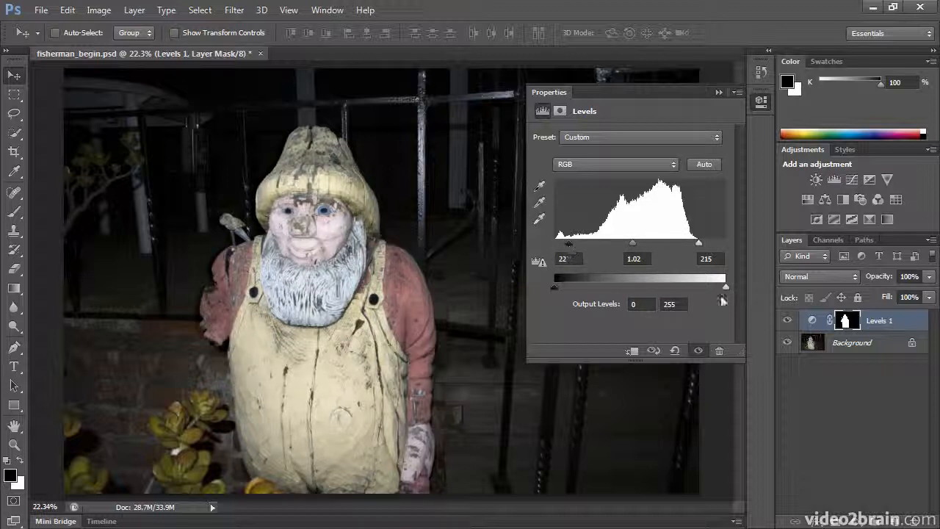
# Step: Toggle the visibility of the Levels 1 layer to compare the fisherman before and after the adjustment
pyautogui.click(788, 320)
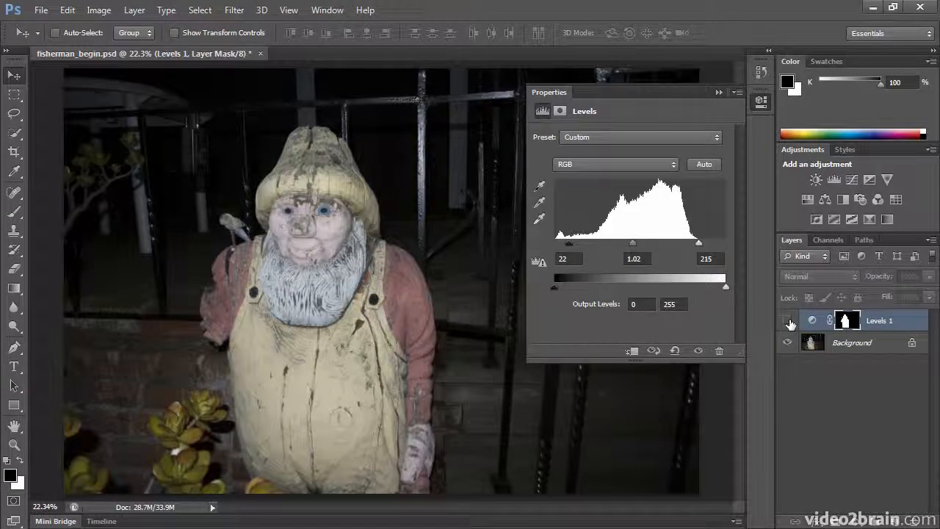
pyautogui.click(788, 320)
pyautogui.click(788, 321)
pyautogui.click(788, 321)
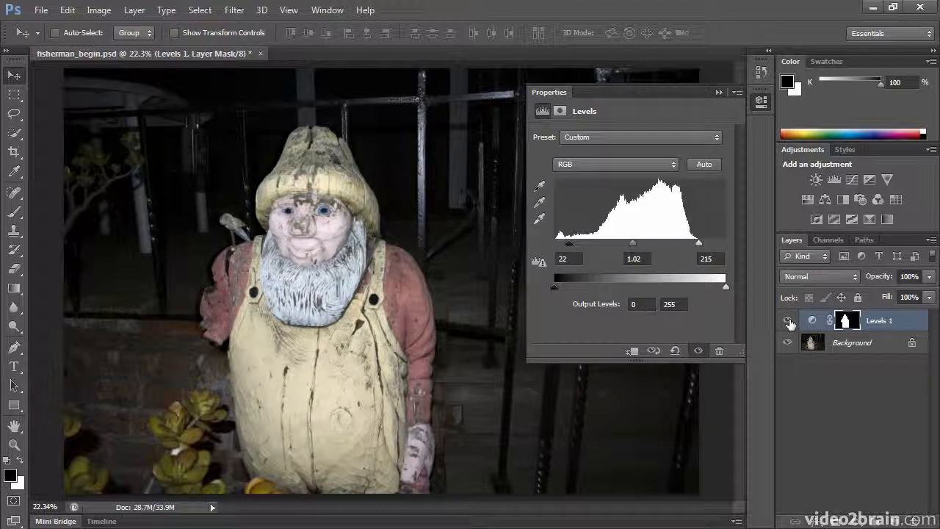
# Step: Try an unmasked Vibrance adjustment layer at +51, -100 and +94 on the whole image, and delete that layer
pyautogui.click(887, 180)
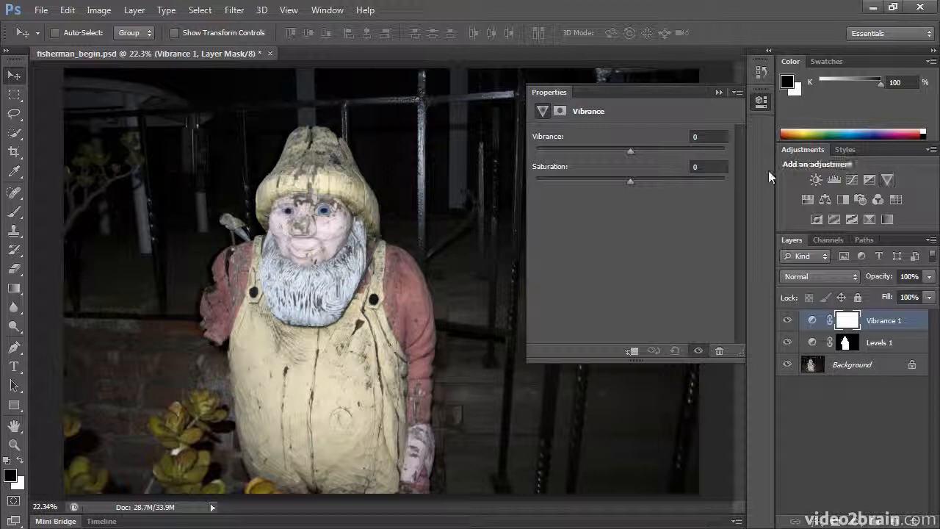
pyautogui.moveTo(631, 151); pyautogui.dragTo(677, 170)
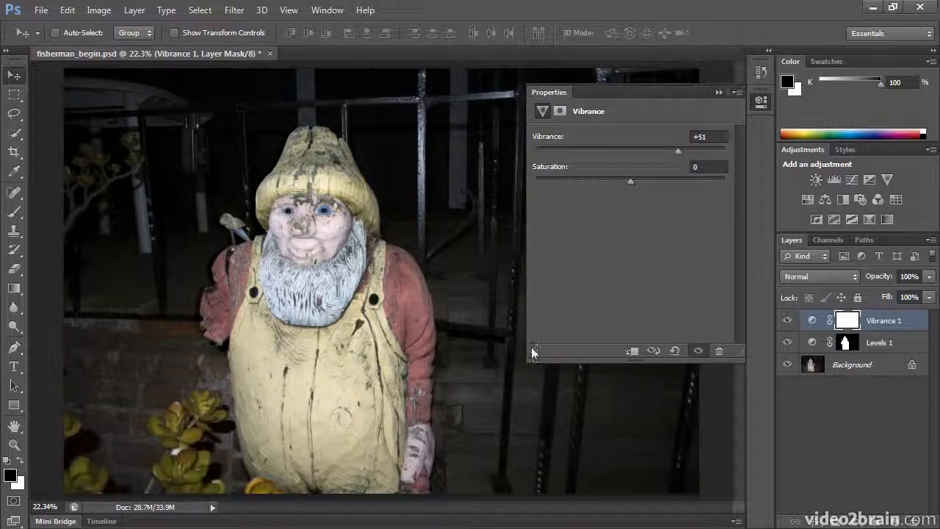
pyautogui.moveTo(678, 150); pyautogui.dragTo(524, 158)
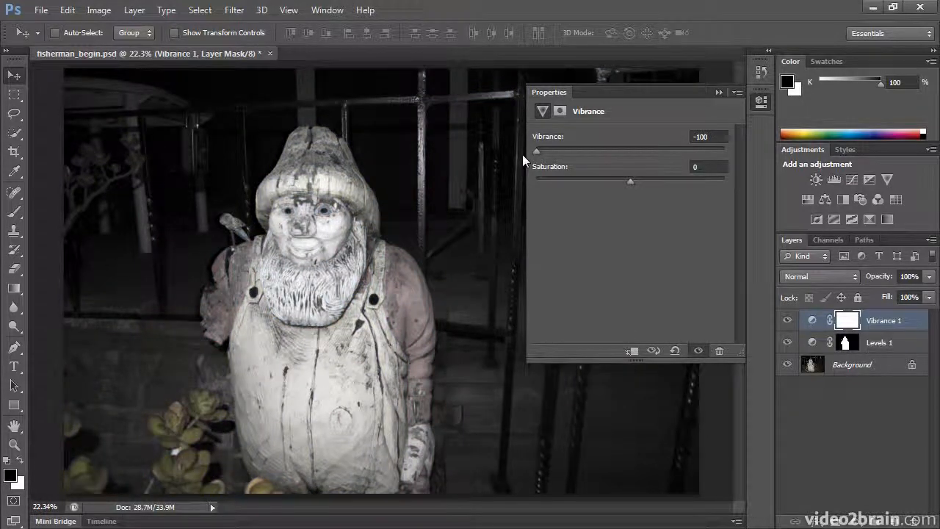
pyautogui.moveTo(522, 154); pyautogui.dragTo(718, 170)
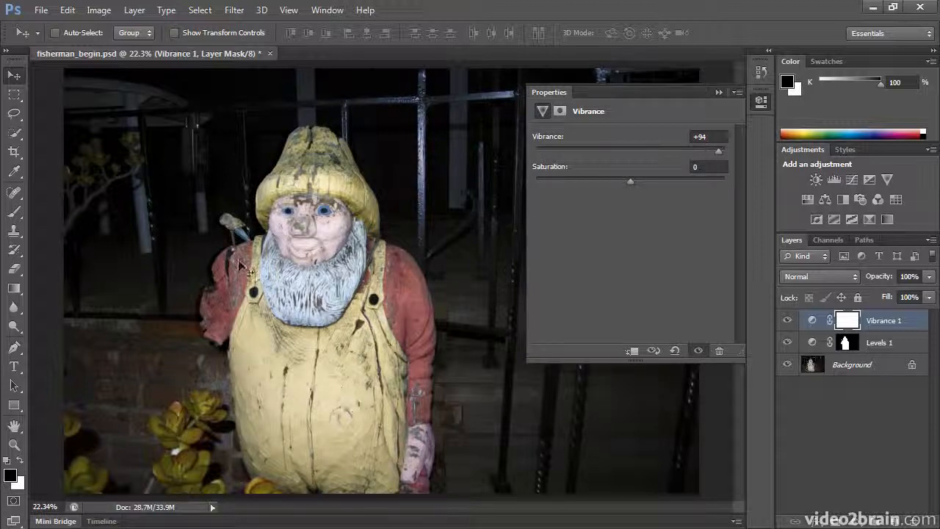
pyautogui.moveTo(899, 326); pyautogui.dragTo(913, 522)
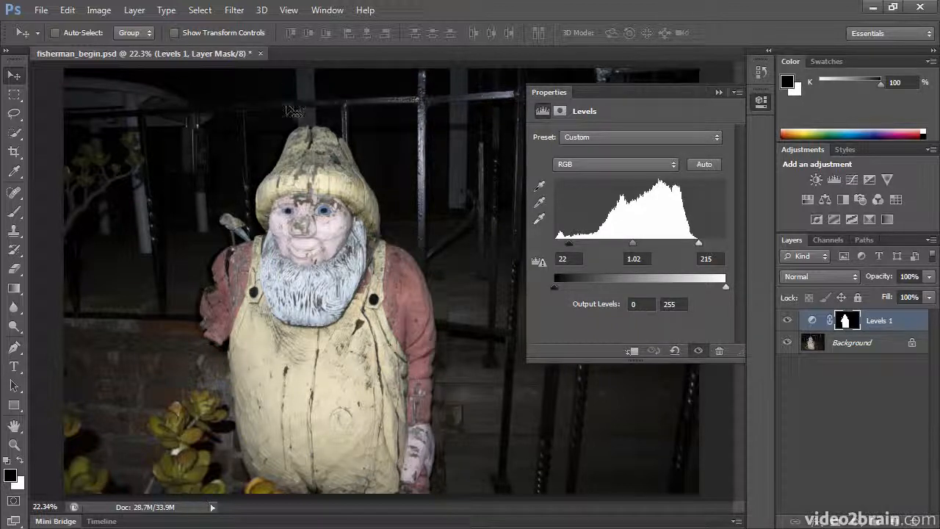
# Step: Reload the "fisherman" channel as a new selection, choosing it instead of the Levels 1 Mask
pyautogui.click(200, 9)
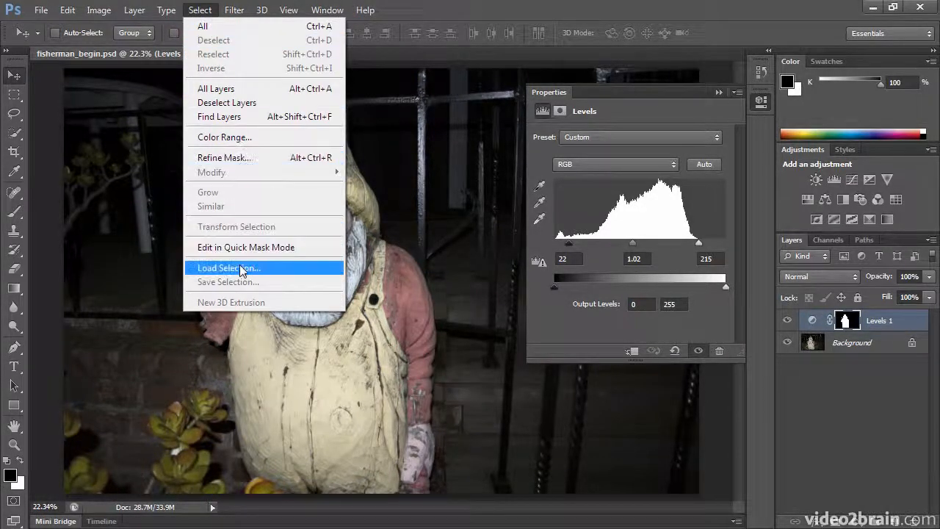
pyautogui.click(242, 273)
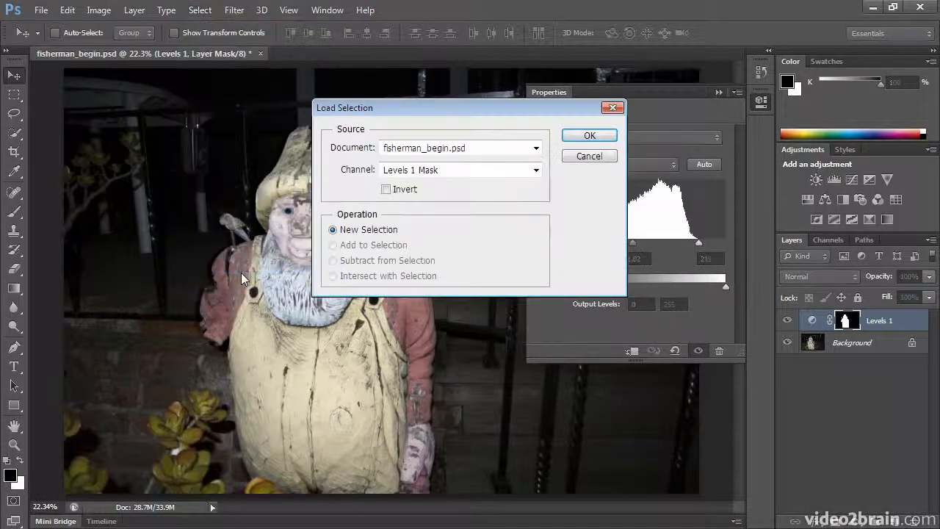
pyautogui.click(400, 170)
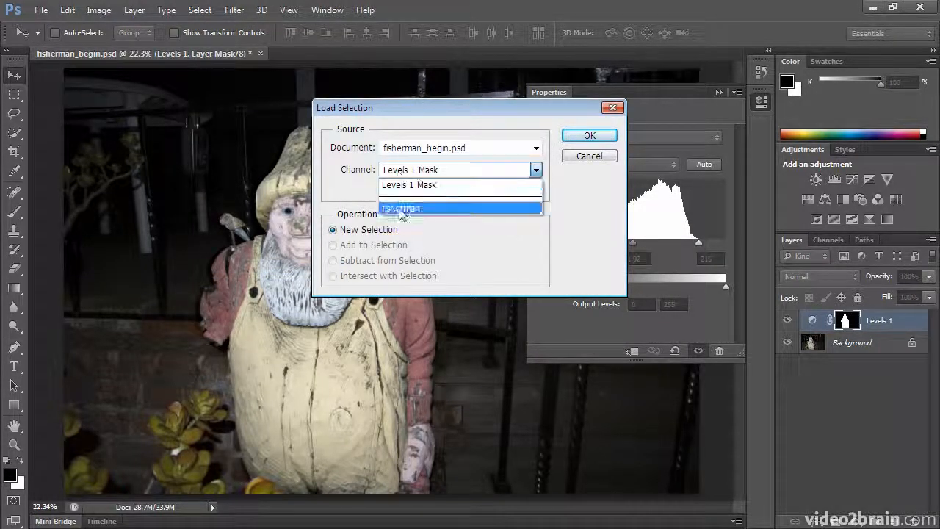
pyautogui.click(401, 208)
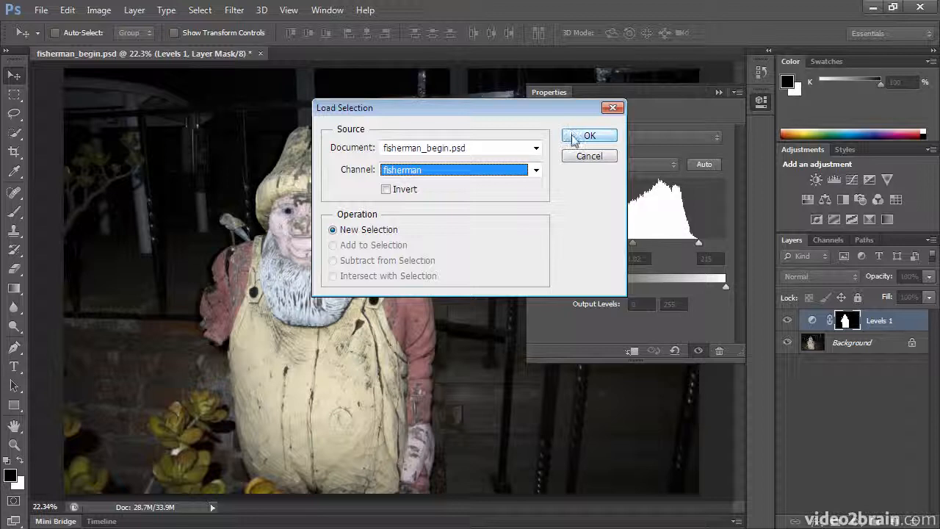
pyautogui.click(575, 135)
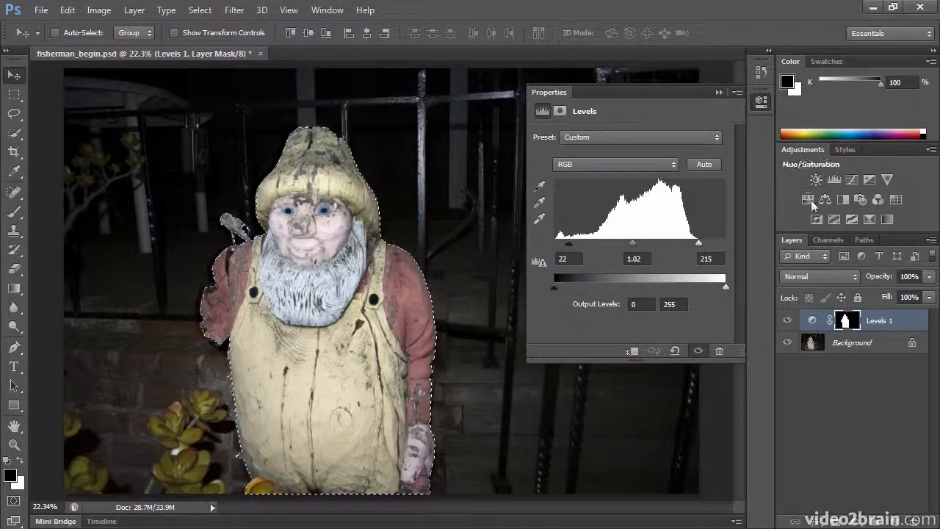
# Step: Add a Vibrance adjustment layer masked to the fisherman, set Vibrance to +91, and collapse the adjustment's properties
pyautogui.click(887, 179)
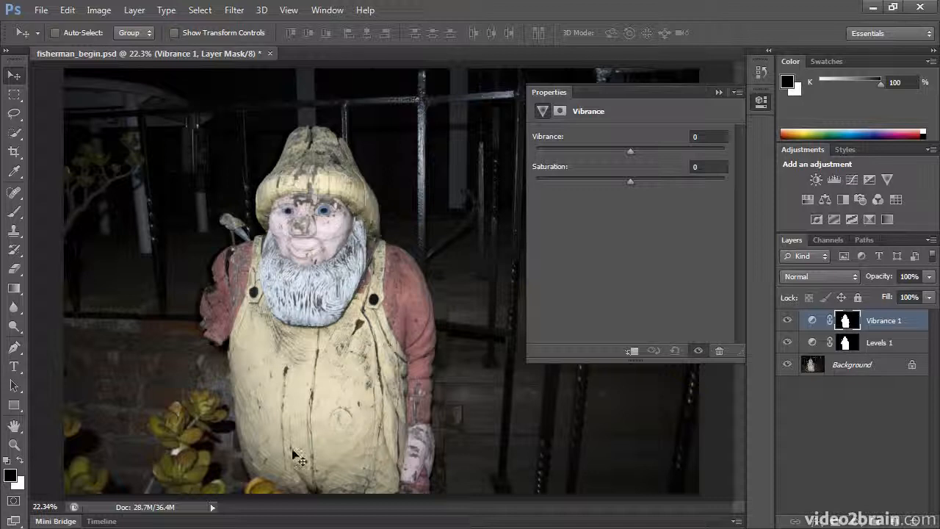
pyautogui.moveTo(630, 151); pyautogui.dragTo(658, 153)
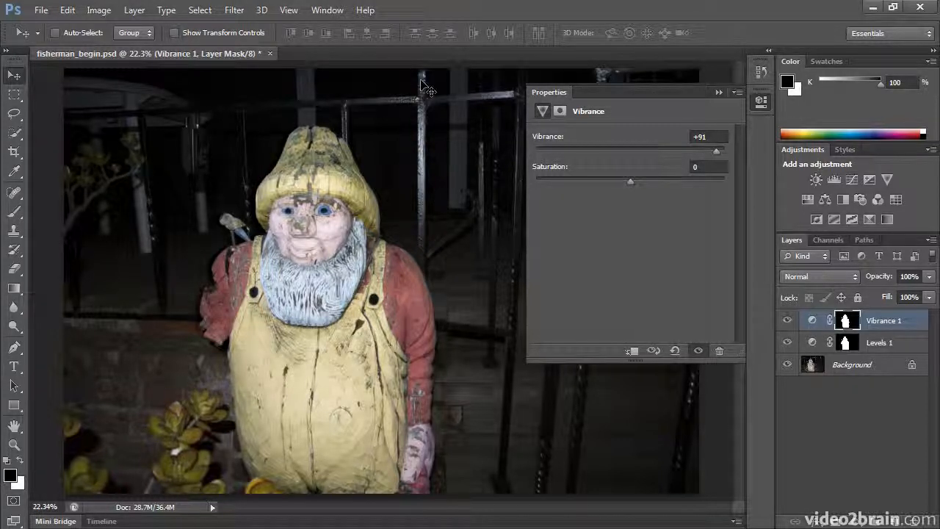
pyautogui.click(761, 103)
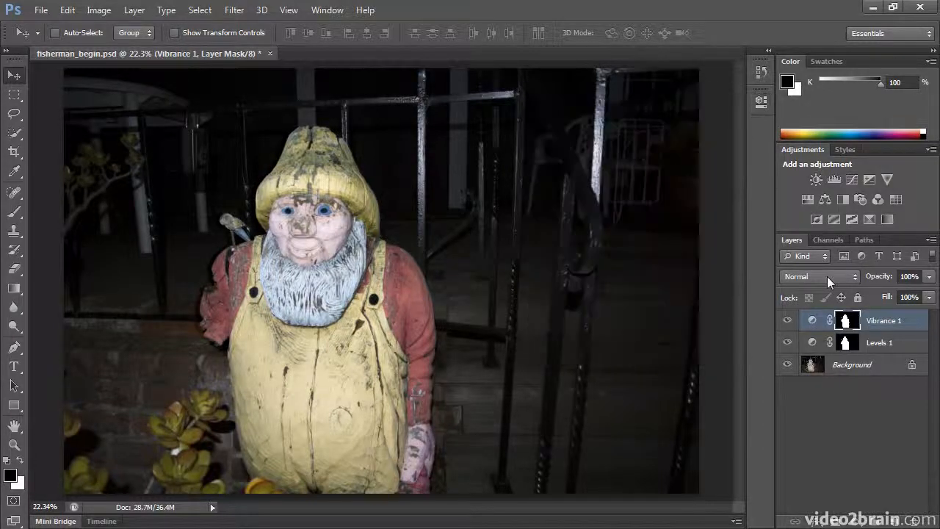
# Step: Load the "fisherman" channel as a new selection again, choosing it instead of the Vibrance 1 Mask
pyautogui.click(204, 10)
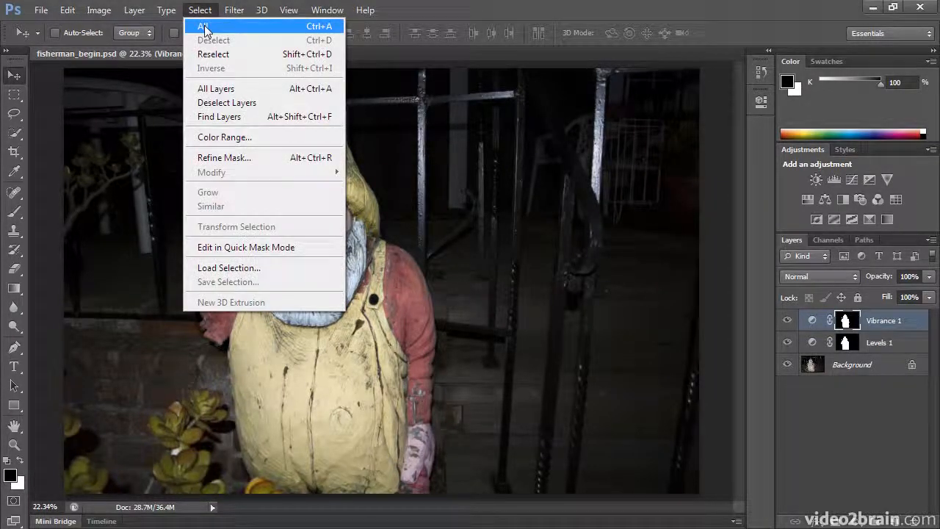
pyautogui.click(259, 269)
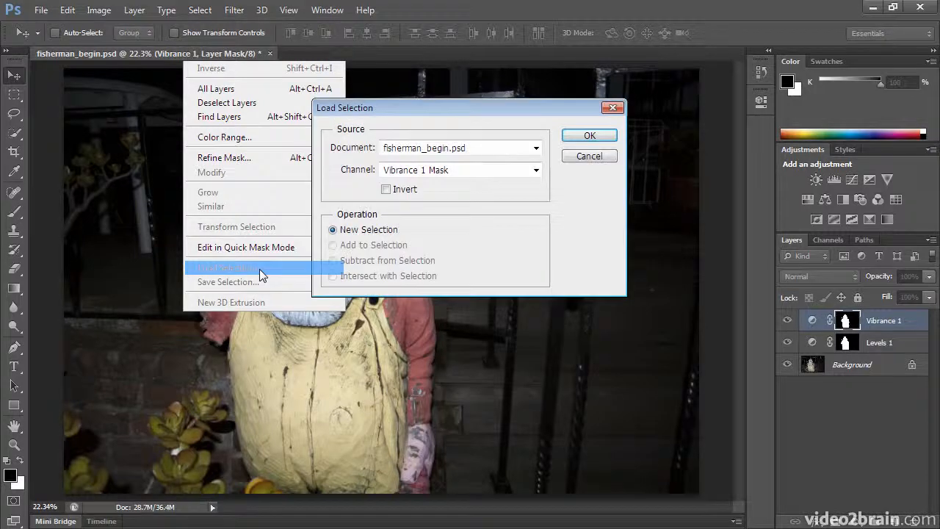
pyautogui.click(484, 172)
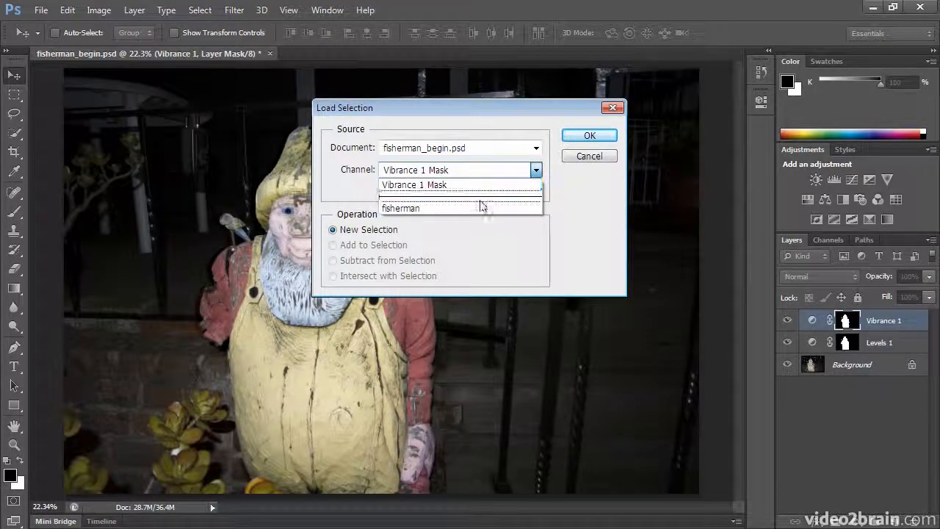
pyautogui.click(479, 207)
pyautogui.click(587, 135)
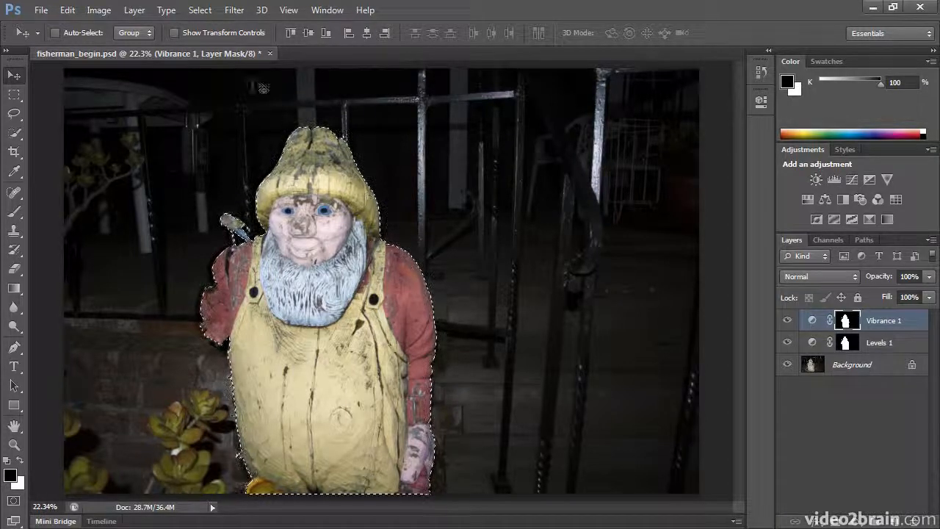
# Step: Invert the fisherman selection to cover the background, and create a new layer named "white"
pyautogui.click(196, 10)
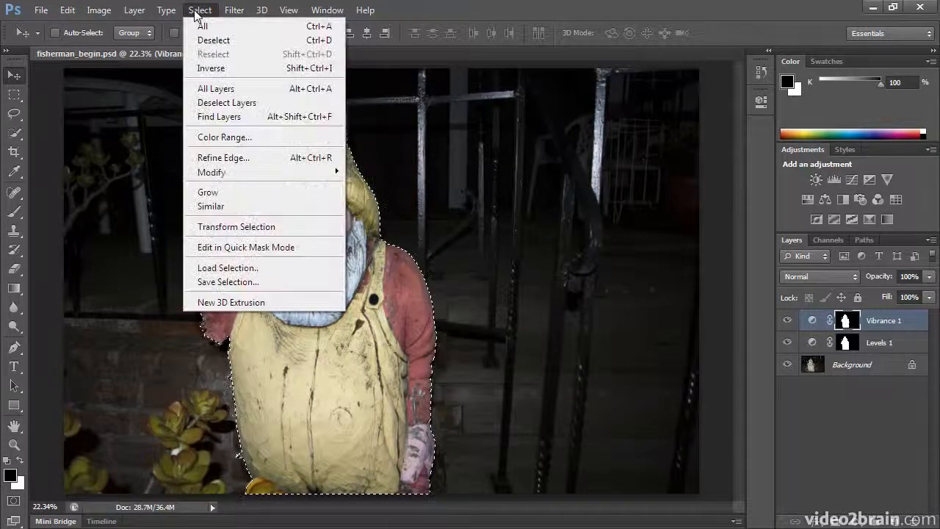
pyautogui.click(214, 67)
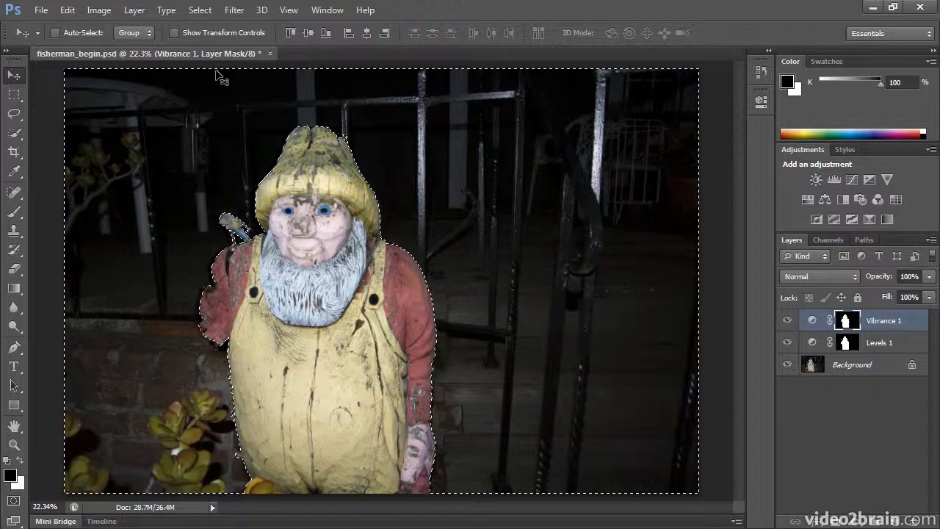
pyautogui.click(133, 10)
pyautogui.moveTo(140, 29)
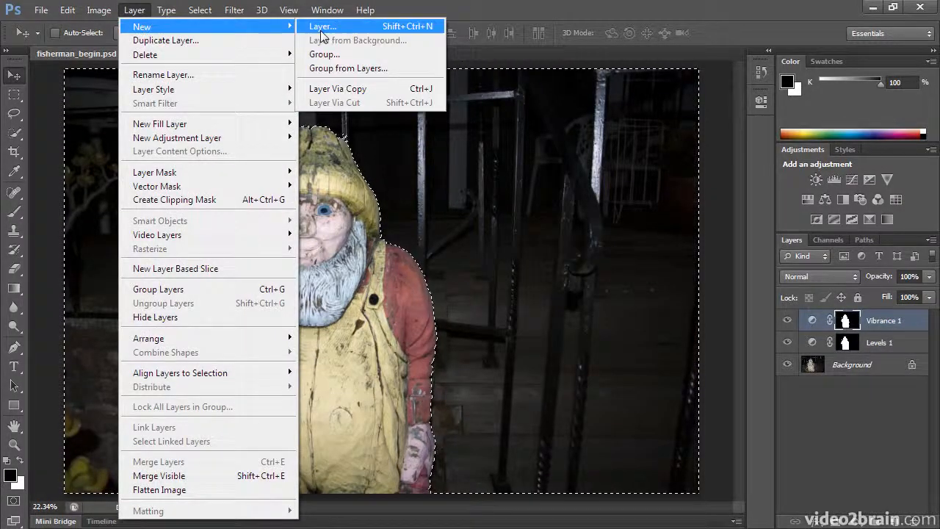
pyautogui.click(323, 25)
pyautogui.write('white')
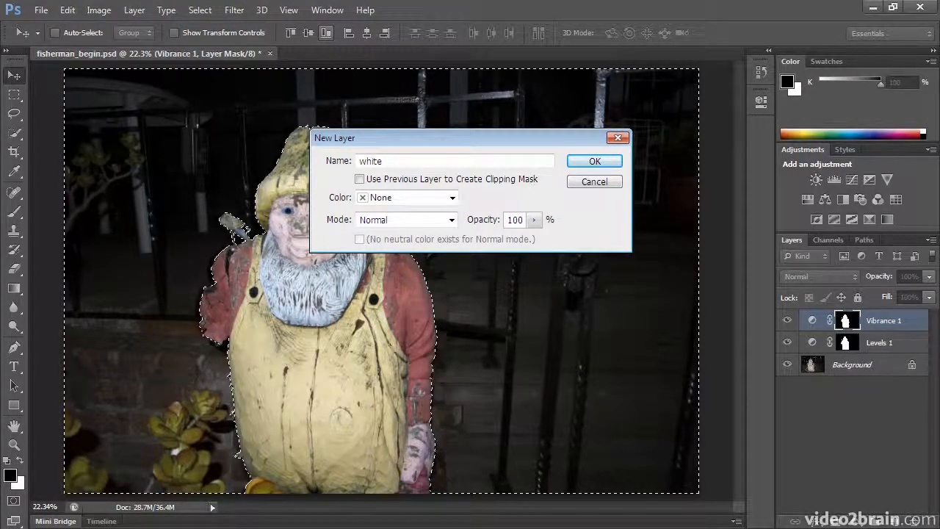
pyautogui.press('Return')
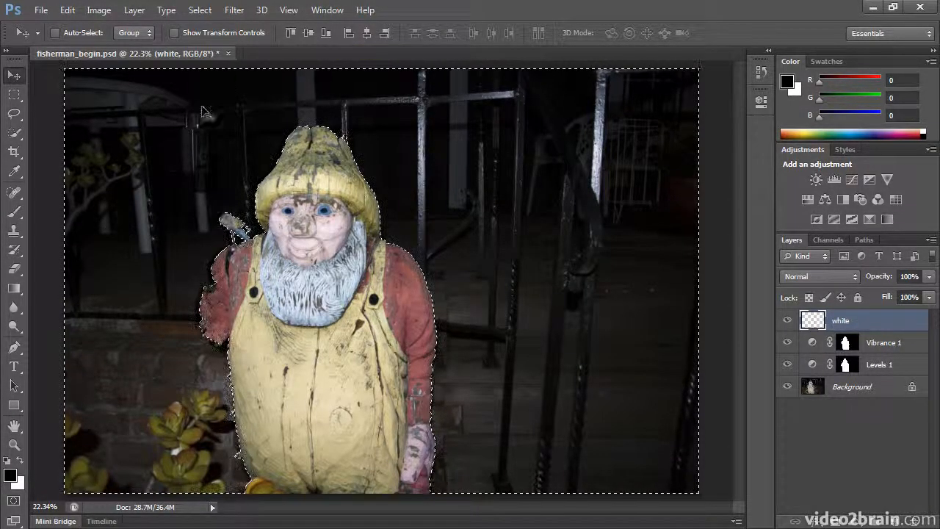
# Step: Fill the selected background on the "white" layer with White, and deselect
pyautogui.click(75, 10)
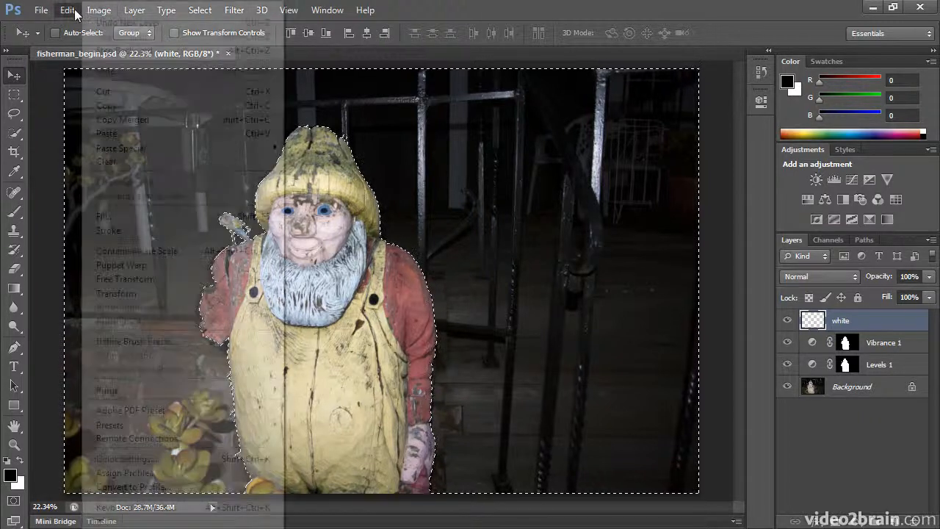
pyautogui.click(135, 219)
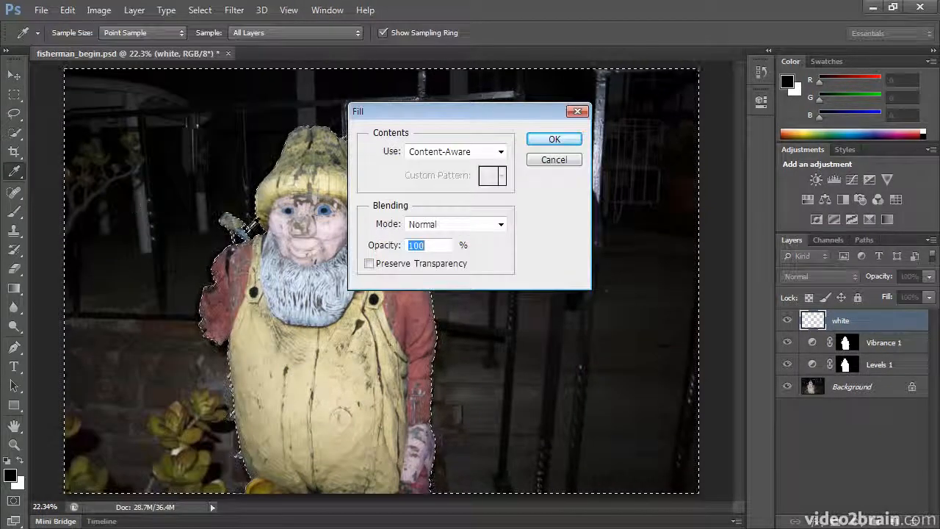
pyautogui.click(462, 152)
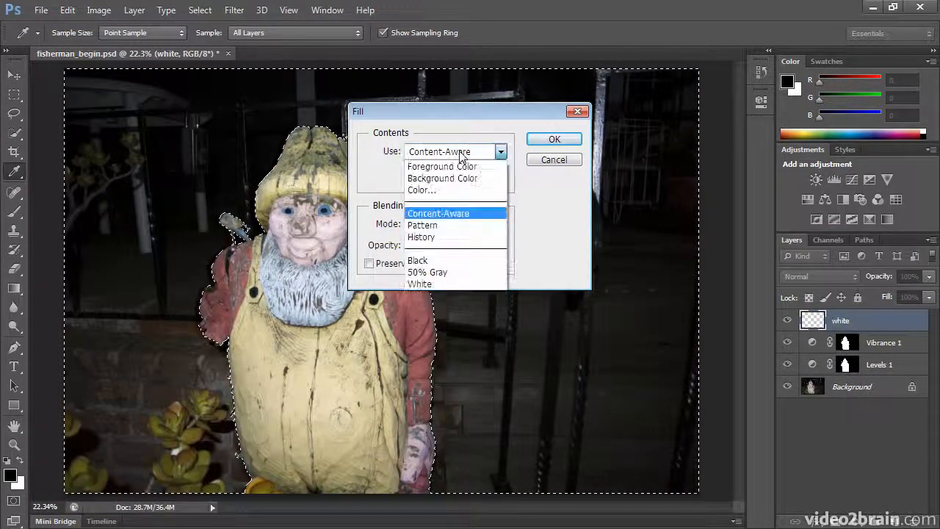
pyautogui.click(468, 282)
pyautogui.click(554, 140)
pyautogui.press('v')
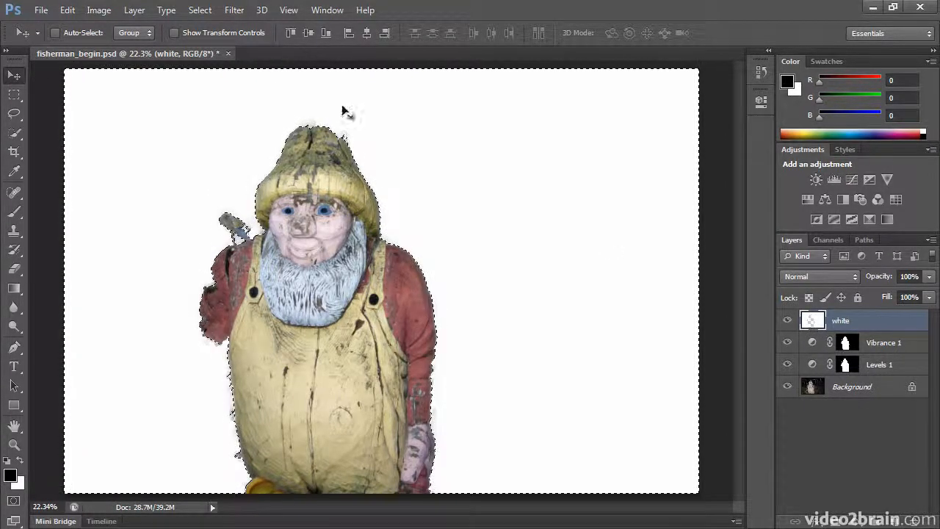
pyautogui.click(200, 10)
pyautogui.click(200, 37)
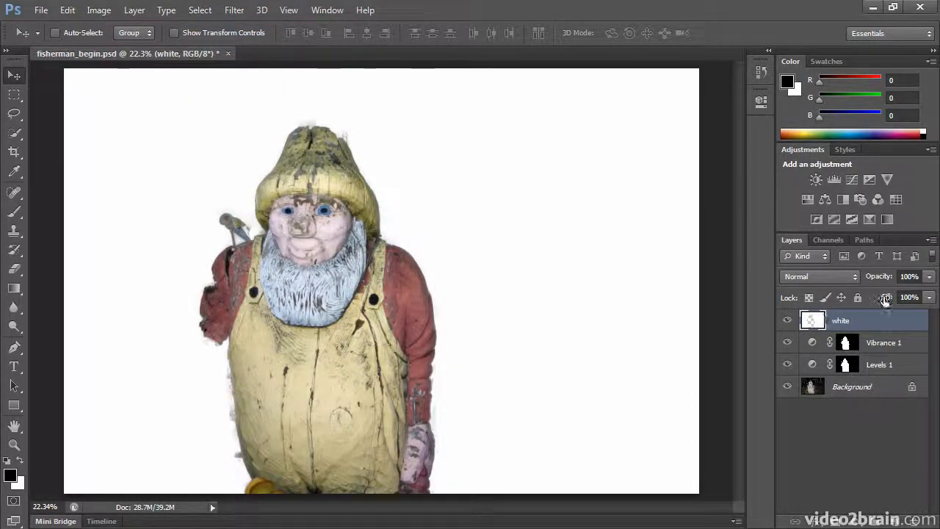
# Step: Lower the opacity of the "white" layer to 38%
pyautogui.click(930, 277)
pyautogui.moveTo(930, 295); pyautogui.dragTo(888, 294)
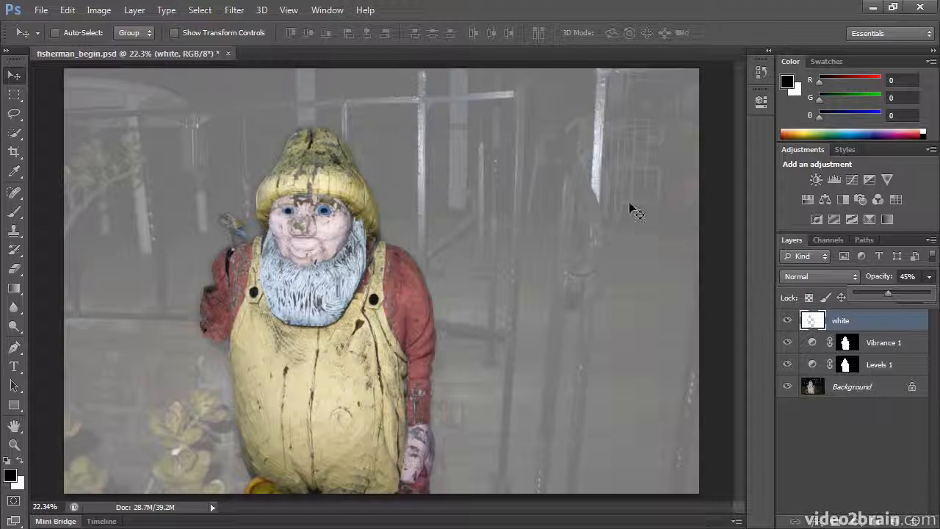
pyautogui.moveTo(890, 293)
pyautogui.mouseDown()
pyautogui.moveTo(858, 284)
pyautogui.moveTo(896, 297)
pyautogui.moveTo(882, 293)
pyautogui.mouseUp()
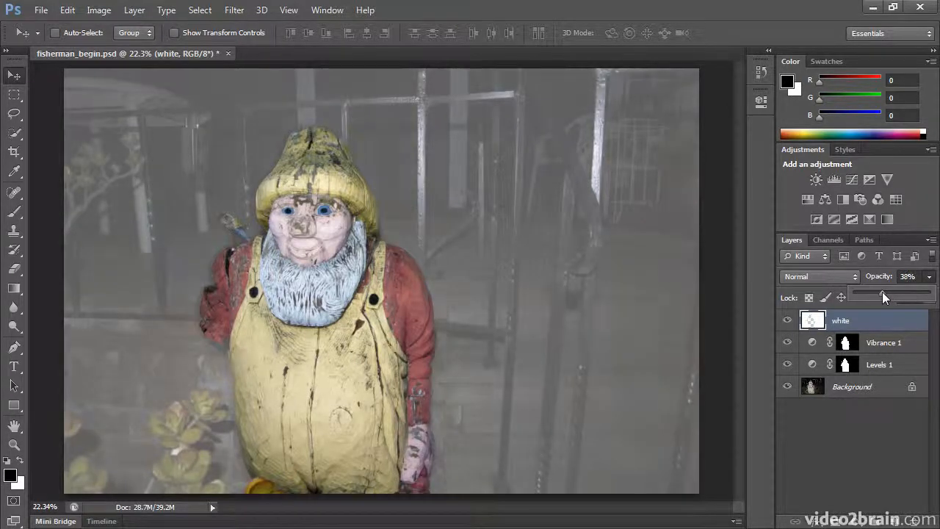
# Step: Convert the Background layer for smart filters and rename it "fisherman"
pyautogui.click(867, 396)
pyautogui.click(238, 12)
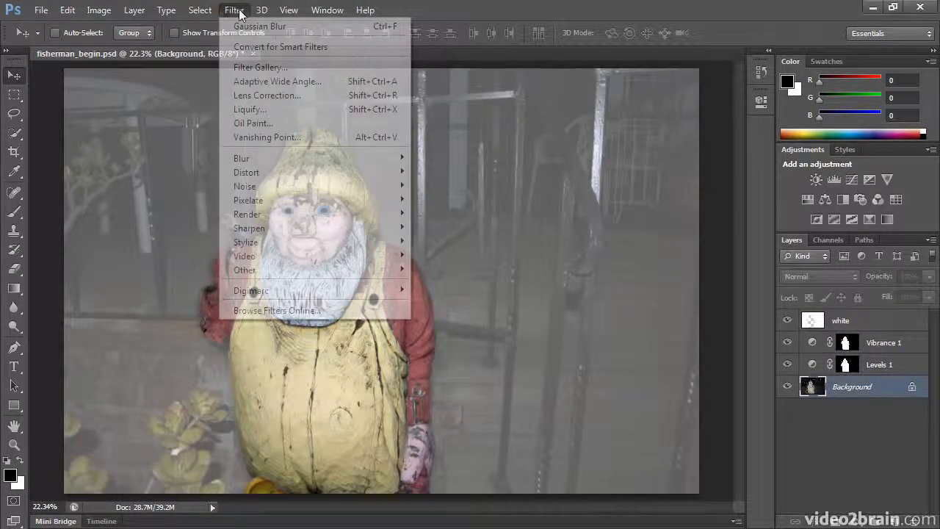
pyautogui.click(242, 46)
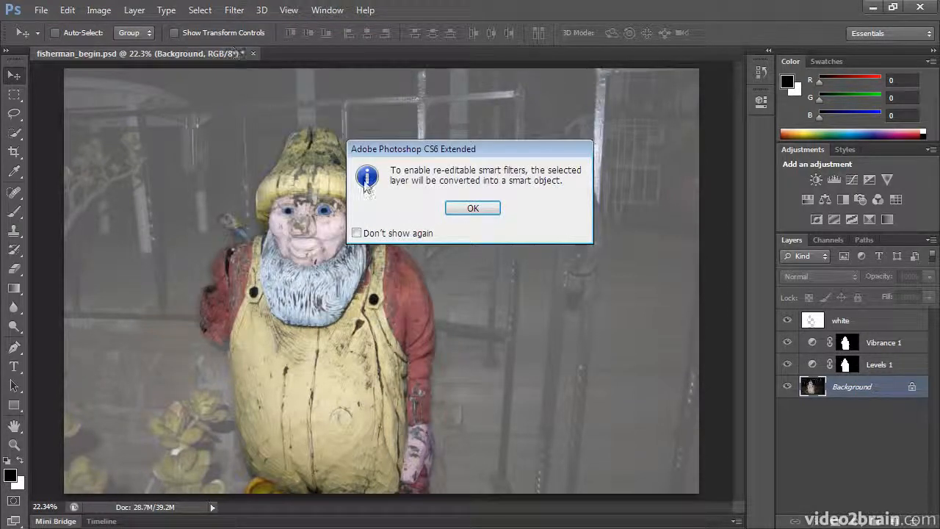
pyautogui.click(458, 211)
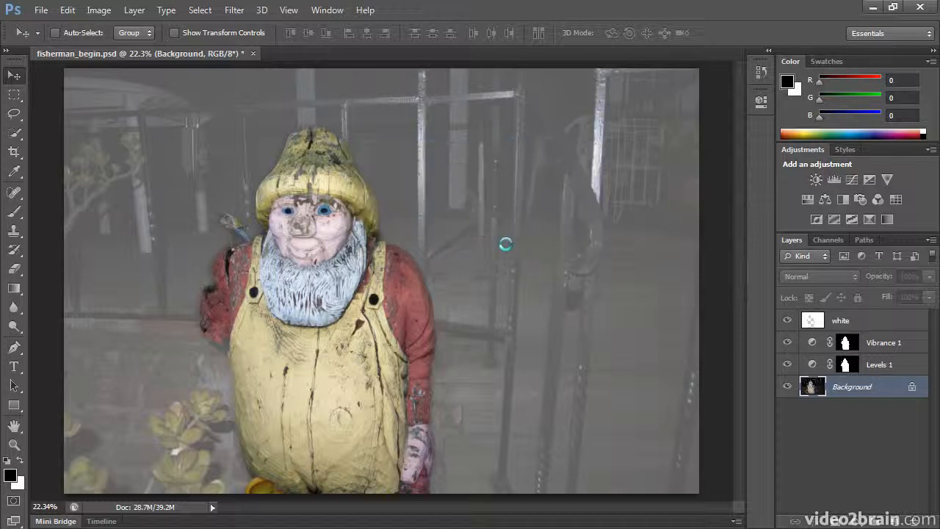
pyautogui.doubleClick(850, 388)
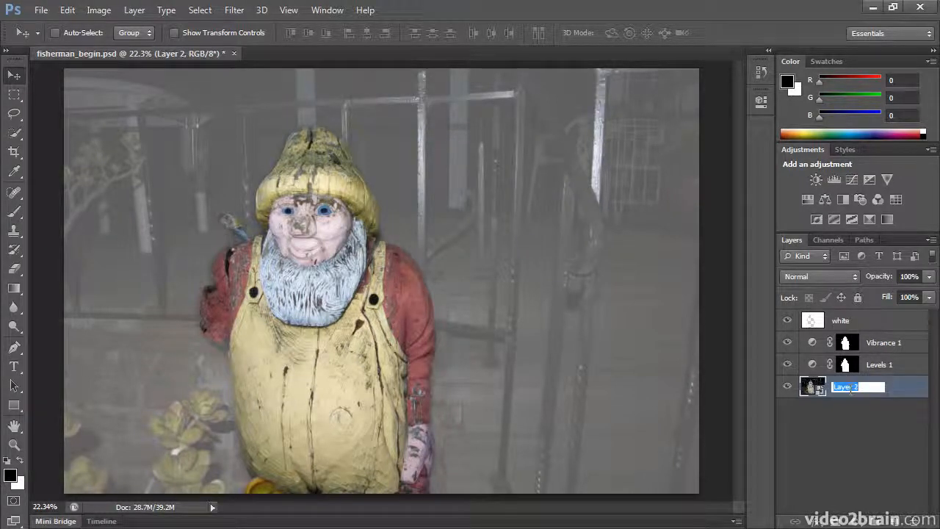
pyautogui.write('F')
pyautogui.press('Return')
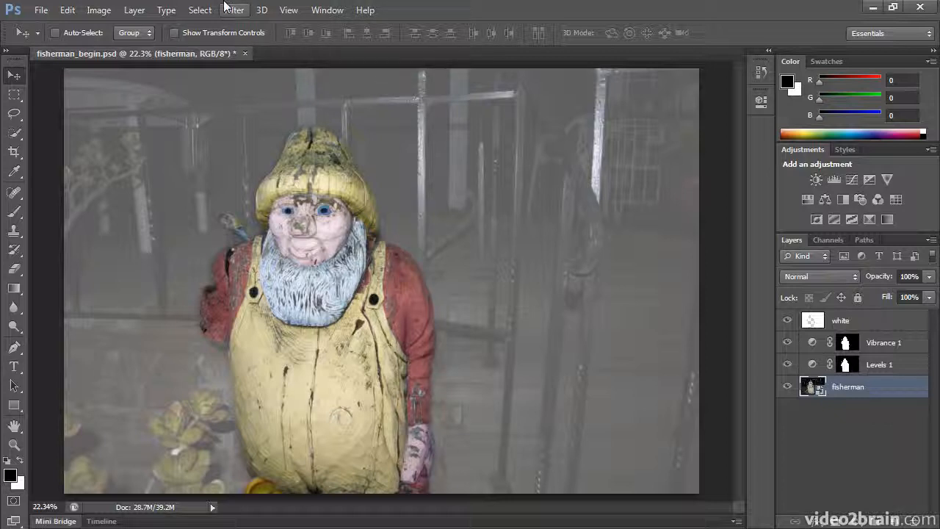
# Step: Load the "fisherman" channel inverted as a new selection so that the background is selected
pyautogui.click(199, 10)
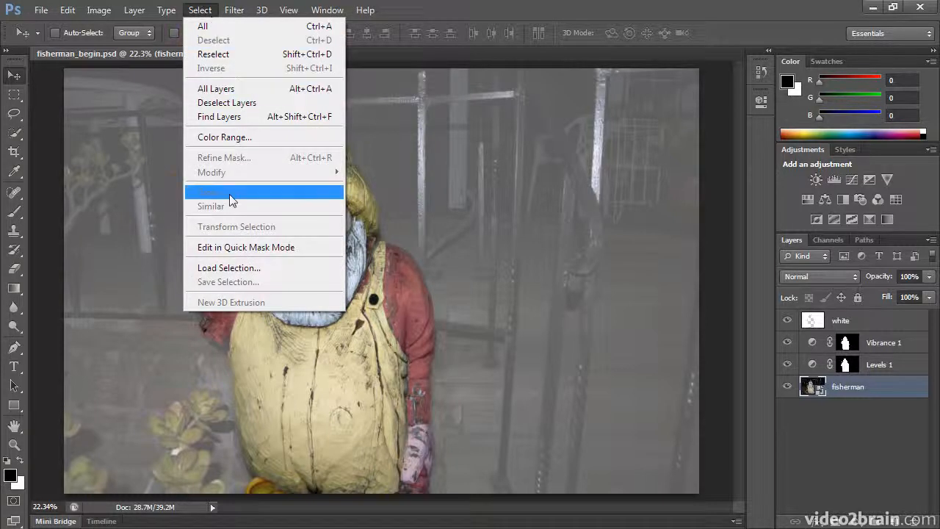
pyautogui.click(231, 270)
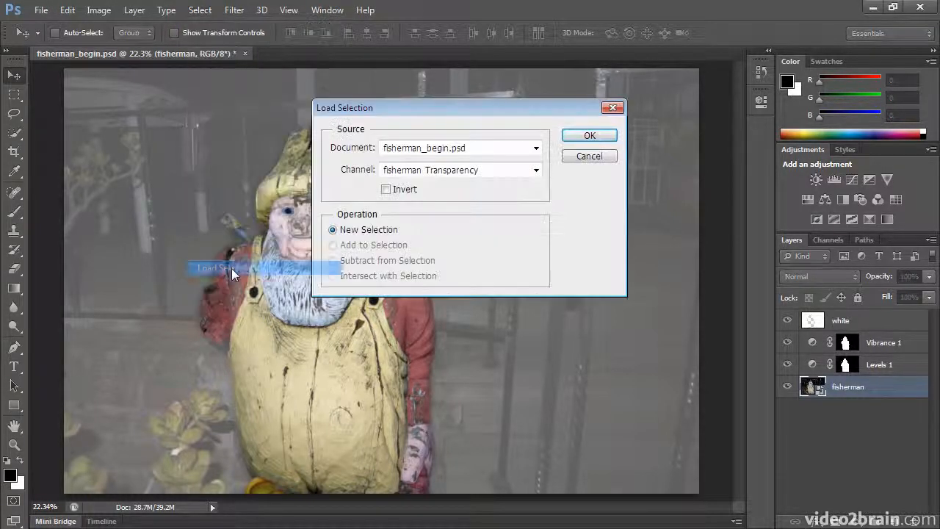
pyautogui.click(440, 179)
pyautogui.click(437, 209)
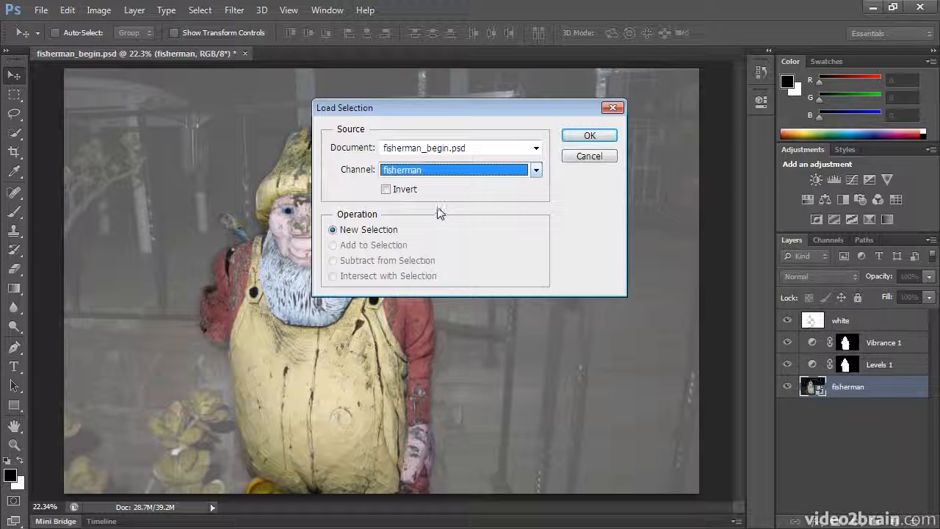
pyautogui.click(403, 190)
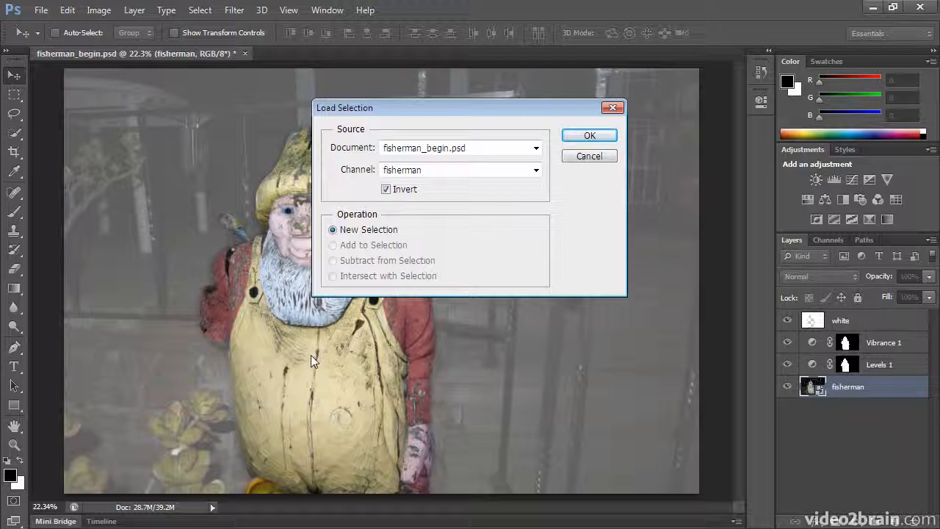
pyautogui.click(608, 140)
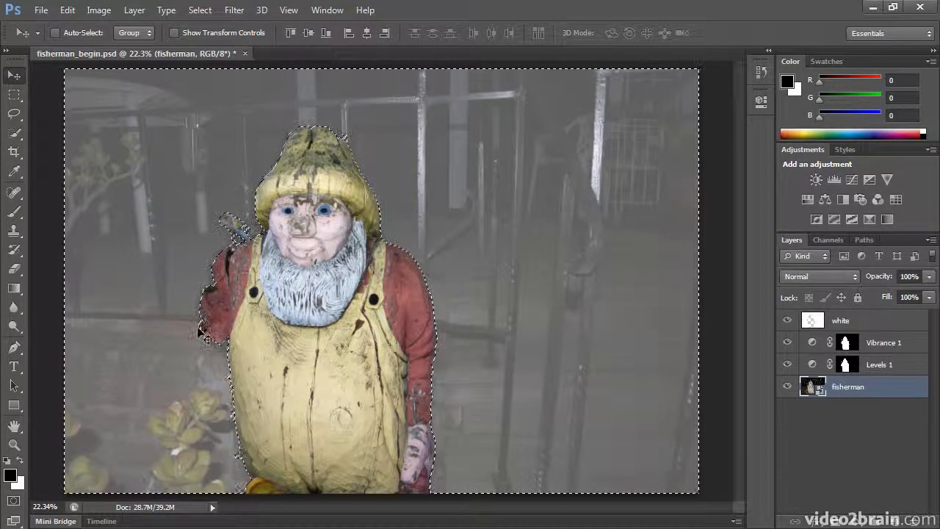
# Step: Apply a Gaussian Blur smart filter with a radius of 11.4 pixels to the selected background of the "fisherman" layer
pyautogui.click(234, 10)
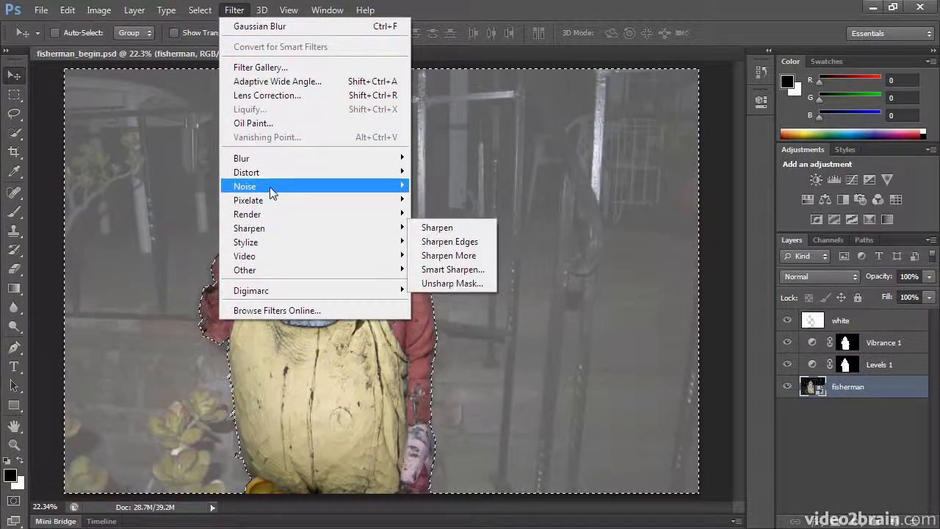
pyautogui.moveTo(273, 158)
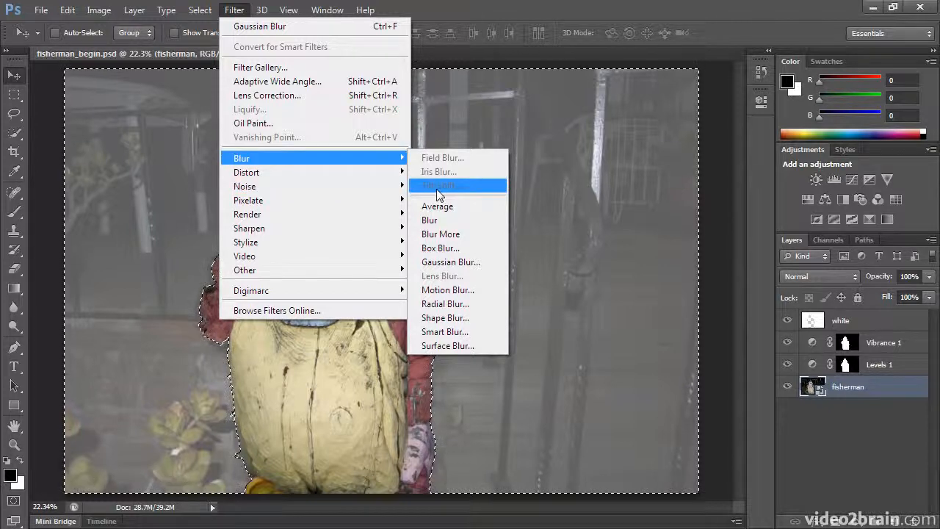
pyautogui.click(450, 262)
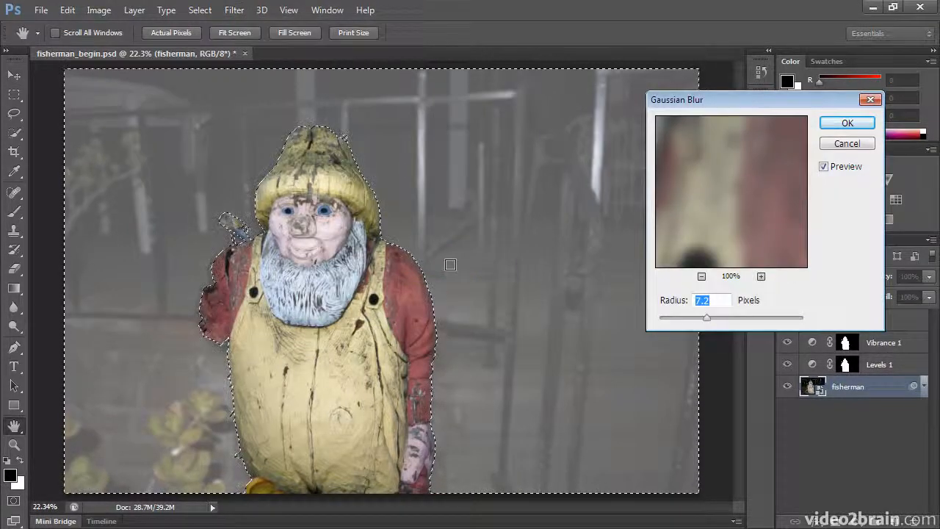
pyautogui.moveTo(706, 317)
pyautogui.mouseDown()
pyautogui.moveTo(726, 318)
pyautogui.moveTo(717, 316)
pyautogui.mouseUp()
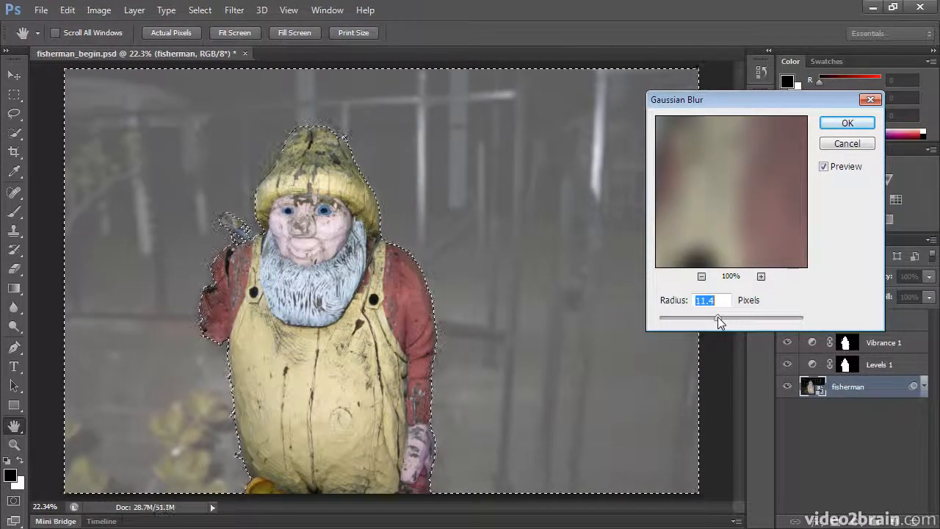
pyautogui.click(836, 125)
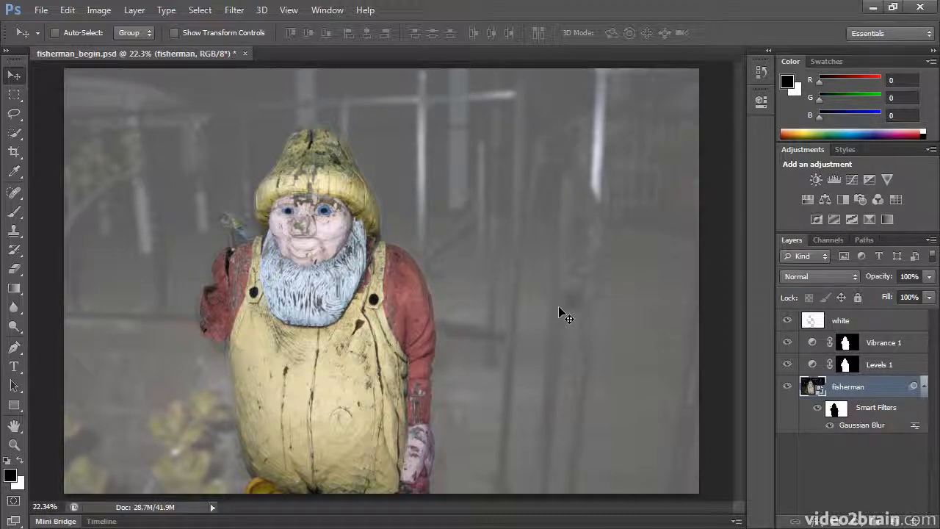
# Step: Compare the edit with the original by switching the history to the fisherman_begin.psd snapshot and back to the Gaussian Blur state
pyautogui.click(760, 72)
pyautogui.moveTo(736, 136); pyautogui.dragTo(712, 482)
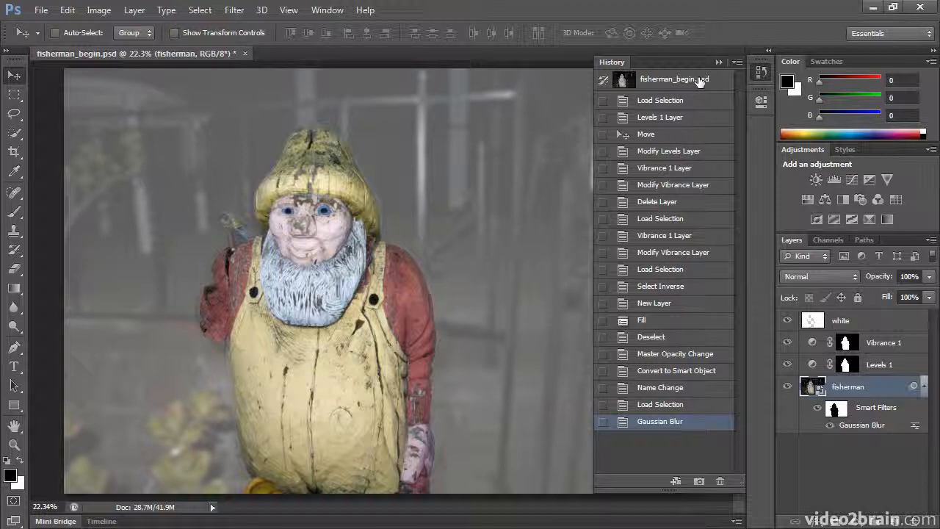
pyautogui.click(698, 81)
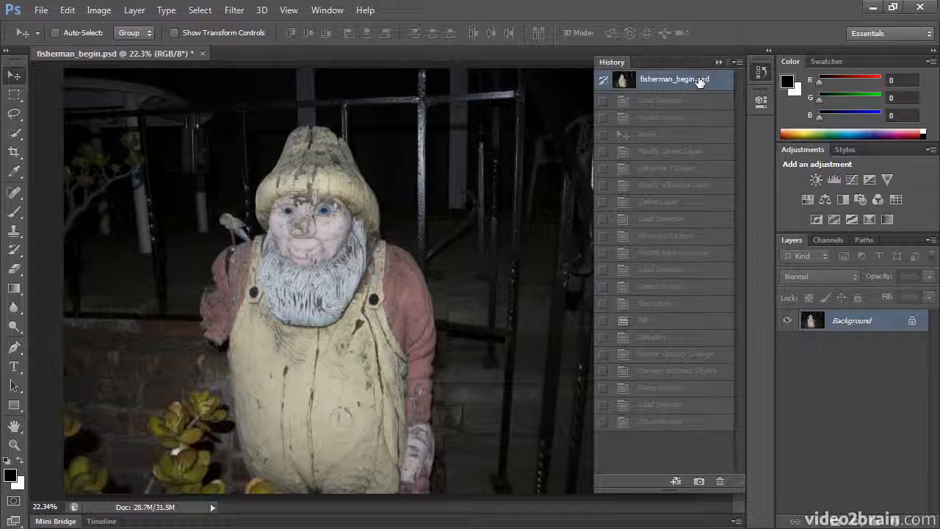
pyautogui.click(662, 424)
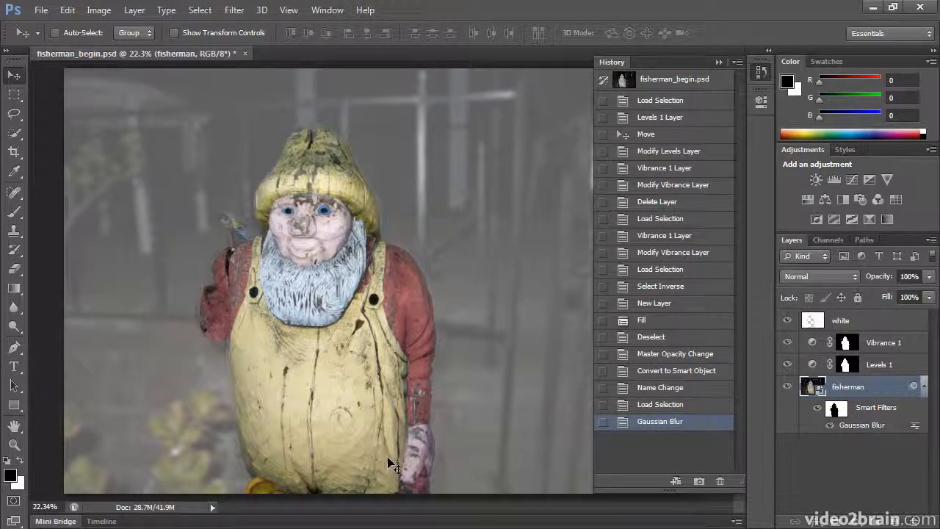